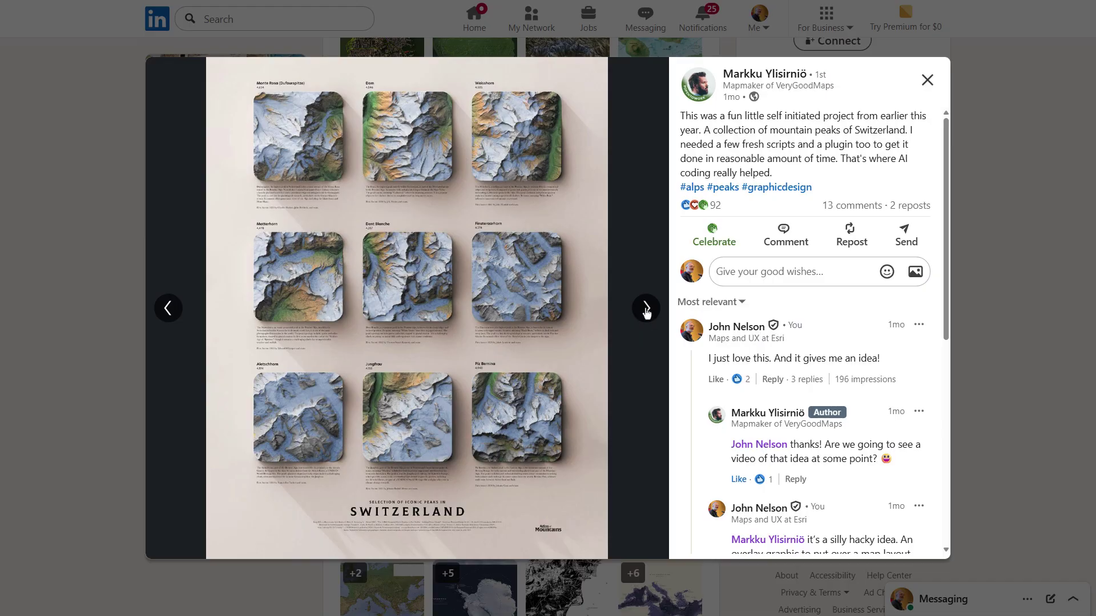
Step: Page through the Swiss peaks images to the Piz Bernina page and scroll down to the replies
{"action": "left_click", "coordinate": [647, 311]}
{"action": "left_click", "coordinate": [646, 311]}
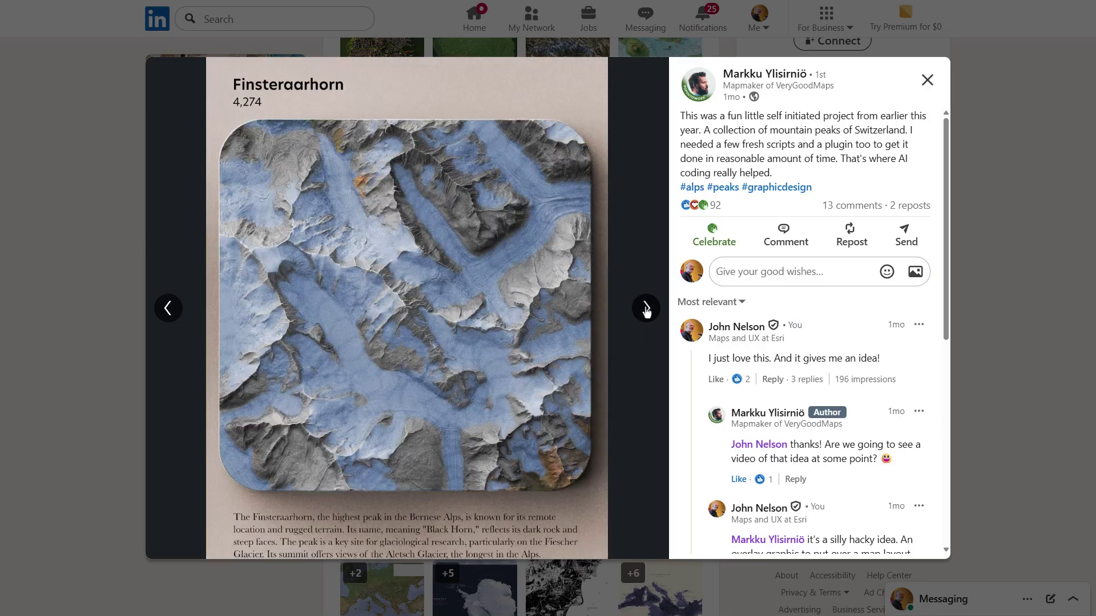
{"action": "left_click", "coordinate": [646, 311]}
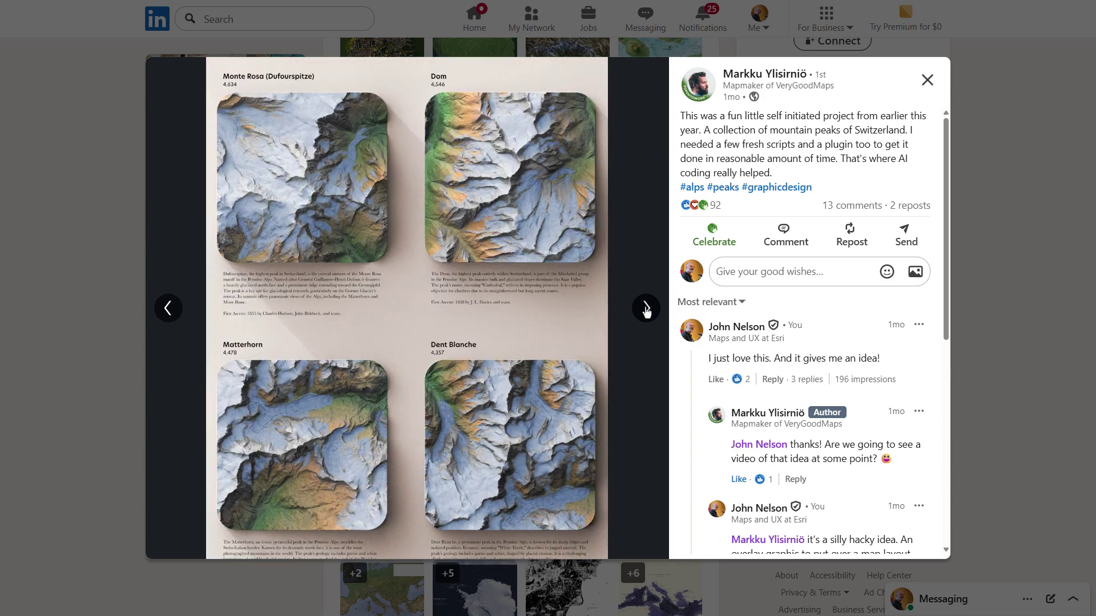
{"action": "left_click", "coordinate": [647, 311]}
{"action": "left_click", "coordinate": [646, 311]}
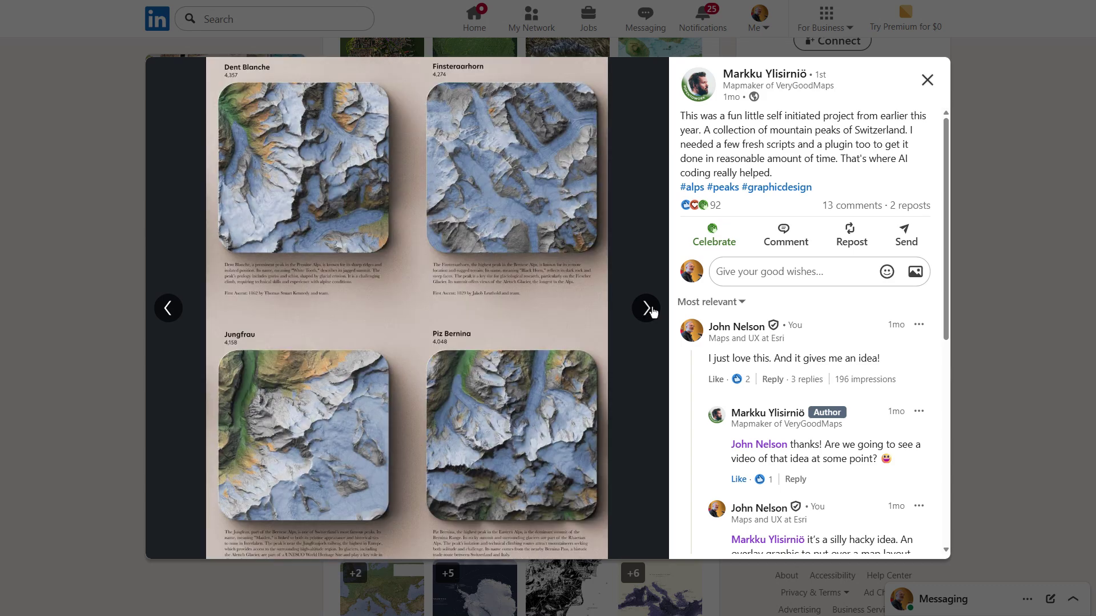
{"action": "scroll", "coordinate": [942, 280], "scroll_direction": "down", "scroll_amount": 2}
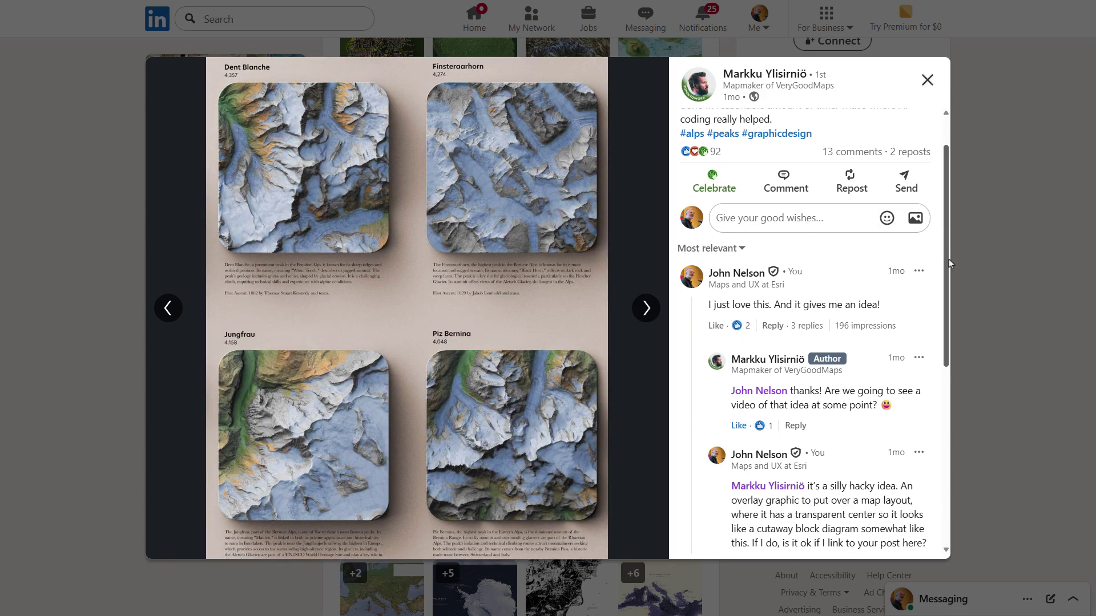
{"action": "left_click_drag", "start_coordinate": [951, 280], "coordinate": [951, 309]}
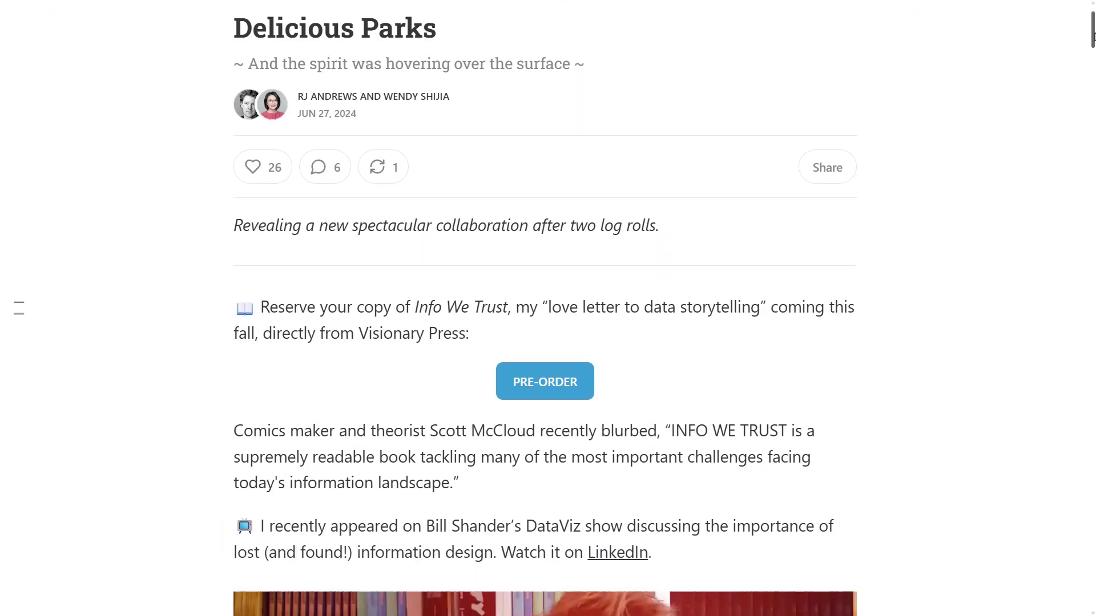
Step: Scroll the Delicious Parks article down to the book spread of raised national park sections
{"action": "scroll", "coordinate": [548, 308], "scroll_direction": "down", "scroll_amount": 8}
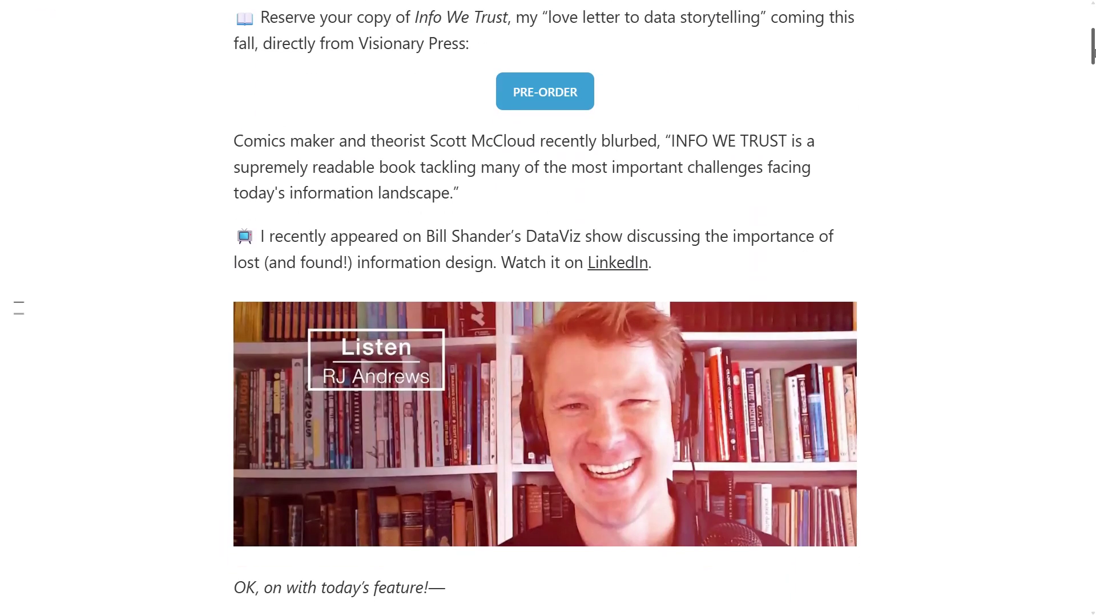
{"action": "scroll", "coordinate": [548, 308], "scroll_direction": "down", "scroll_amount": 13}
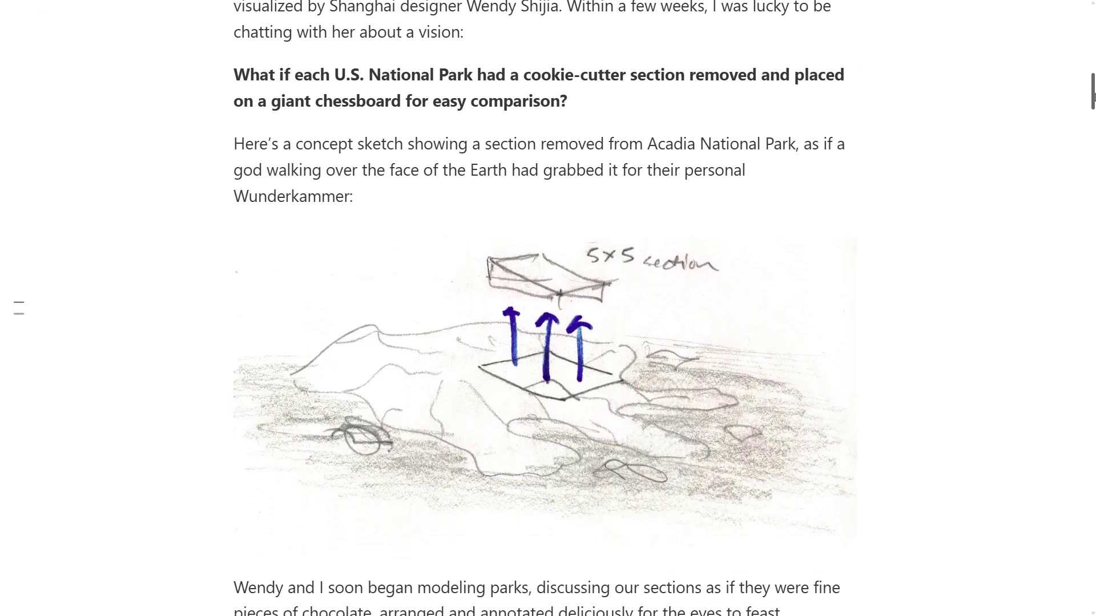
{"action": "scroll", "coordinate": [548, 308], "scroll_direction": "down", "scroll_amount": 11}
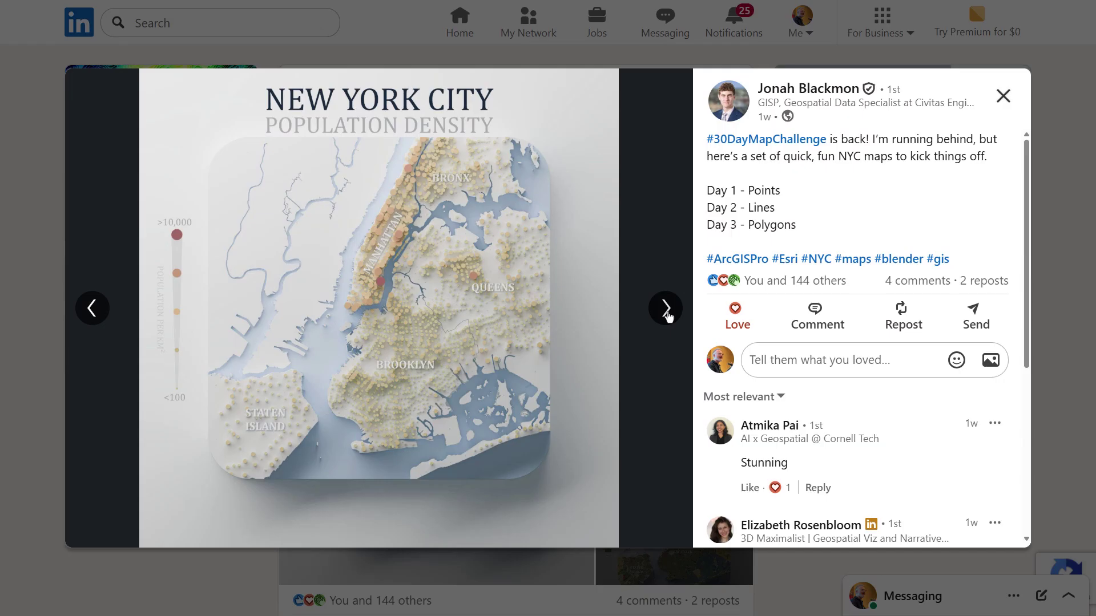
Step: Page forward four times through the linked post's images
{"action": "left_click", "coordinate": [665, 309]}
{"action": "left_click", "coordinate": [665, 309]}
{"action": "left_click", "coordinate": [666, 309]}
{"action": "left_click", "coordinate": [666, 310]}
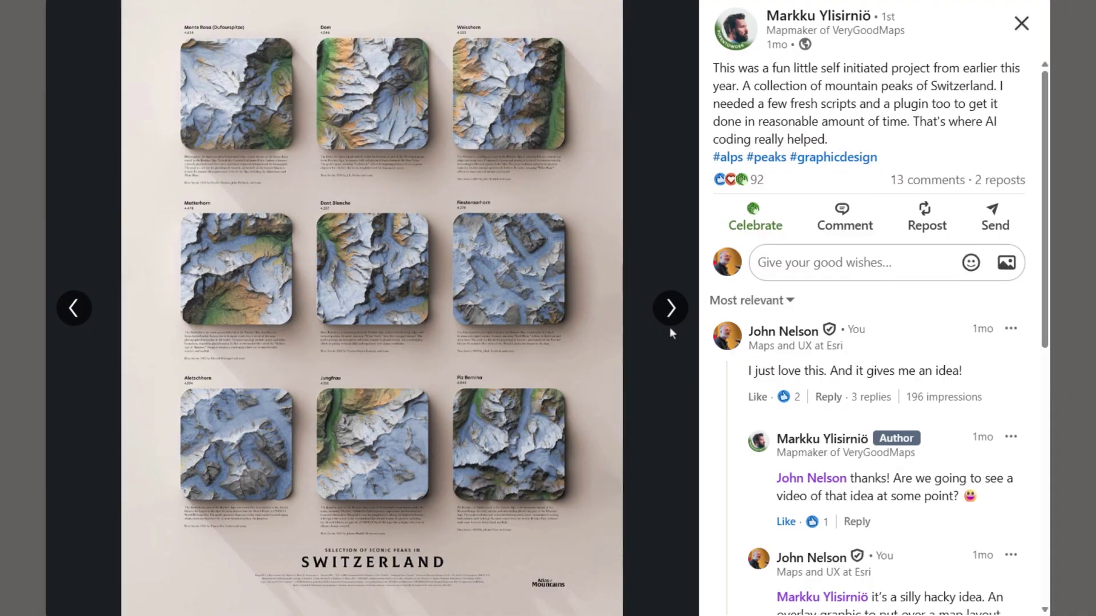
Step: Step from the full poster through Jungfrau, Finsteraarhorn and Aletschhorn pages to Piz Bernina, then scroll down
{"action": "left_click", "coordinate": [671, 310]}
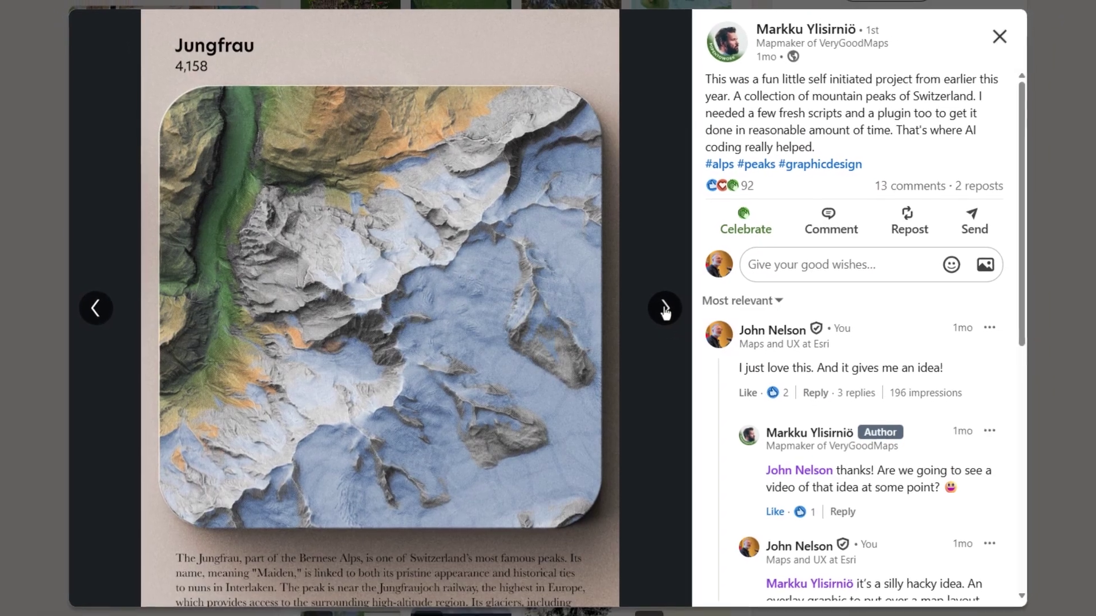
{"action": "left_click", "coordinate": [665, 309]}
{"action": "left_click", "coordinate": [664, 309]}
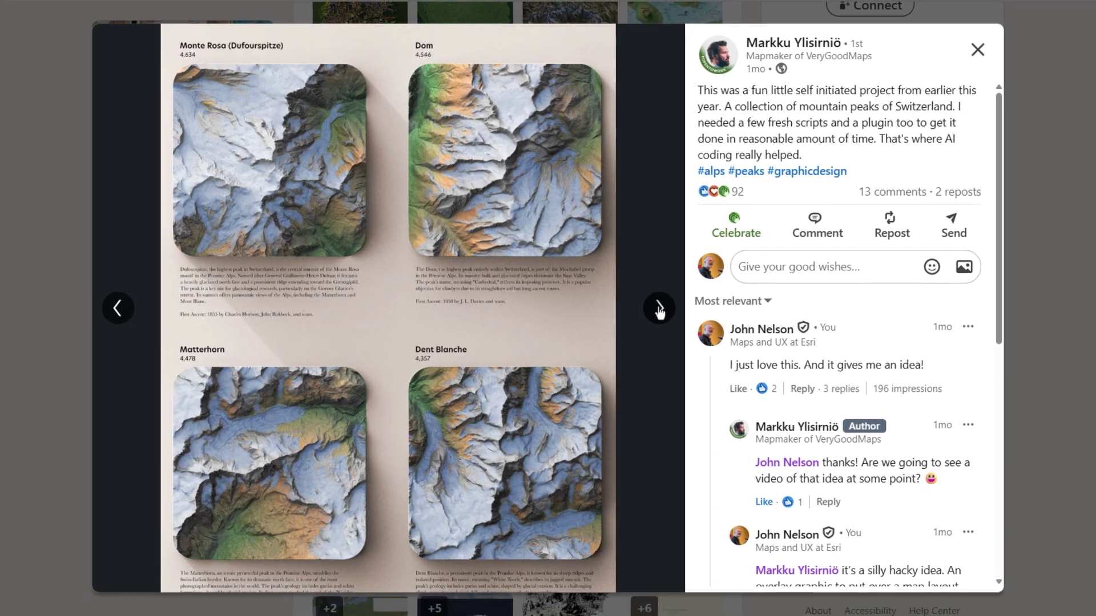
{"action": "left_click", "coordinate": [659, 310]}
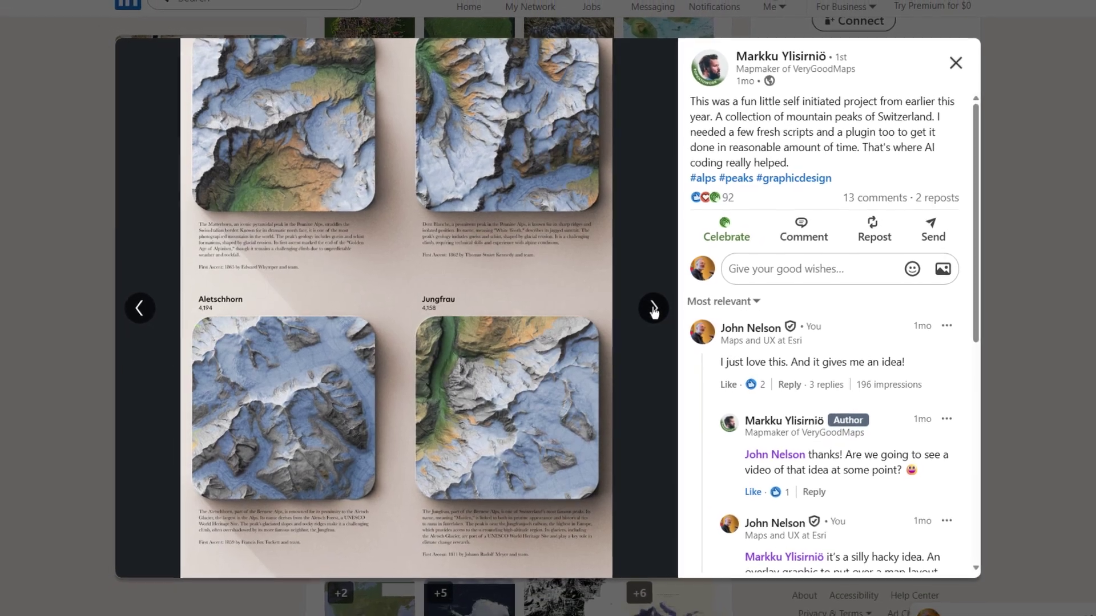
{"action": "left_click", "coordinate": [653, 310]}
{"action": "scroll", "coordinate": [951, 236], "scroll_direction": "down", "scroll_amount": 2}
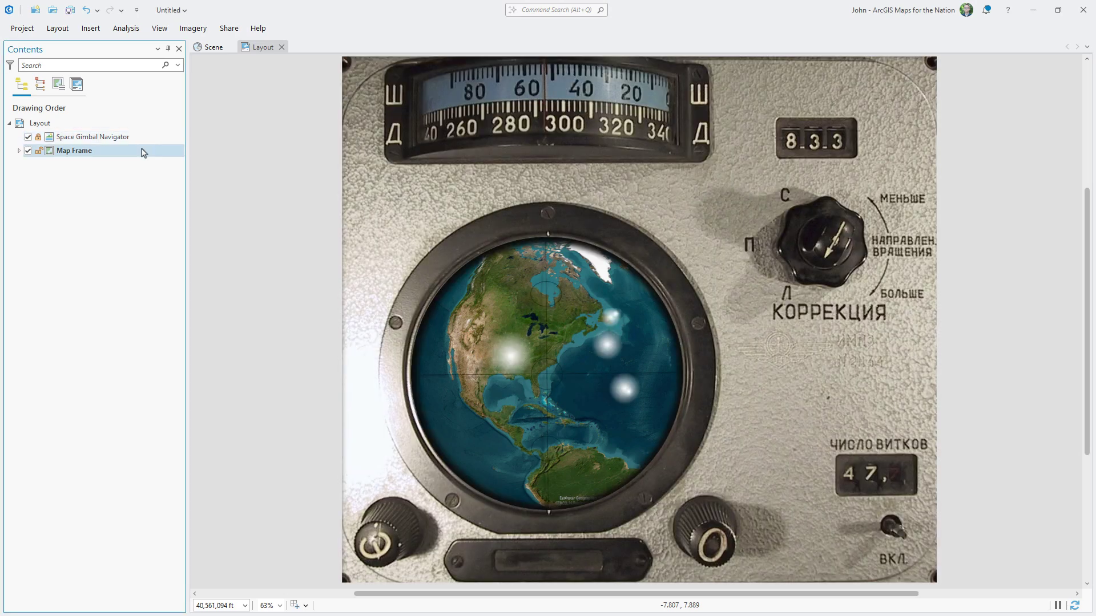
Step: Activate the map sandwich's Map Frame to navigate its globe, then close the activation
{"action": "right_click", "coordinate": [142, 151]}
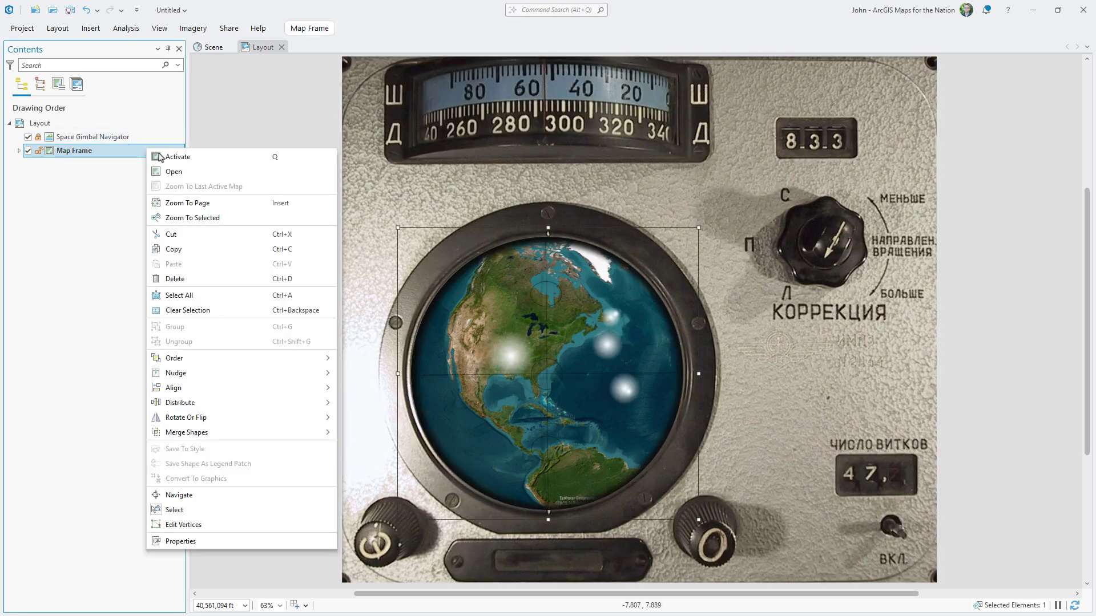
{"action": "left_click", "coordinate": [172, 155]}
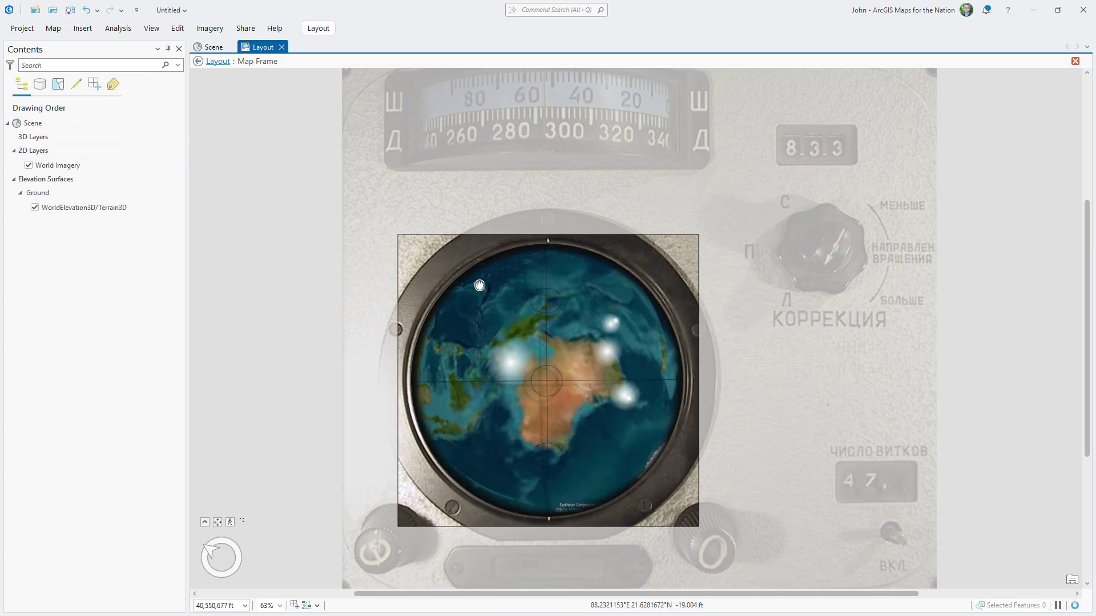
{"action": "left_click", "coordinate": [198, 61]}
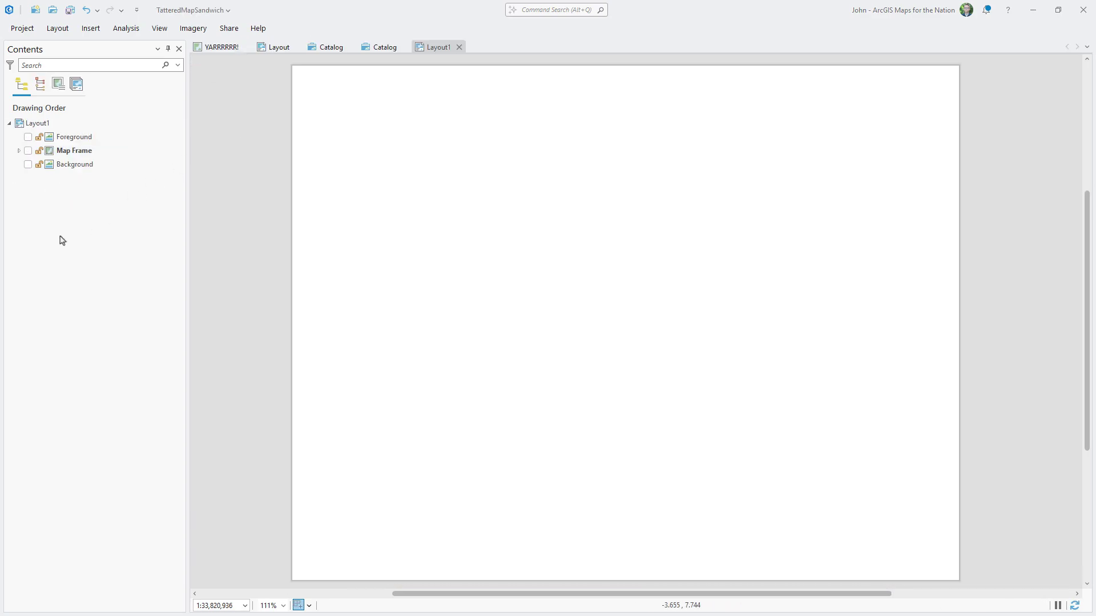
Step: Turn on the paper Background and the Map Frame, and select the Foreground element
{"action": "left_click", "coordinate": [28, 164]}
{"action": "left_click", "coordinate": [28, 150]}
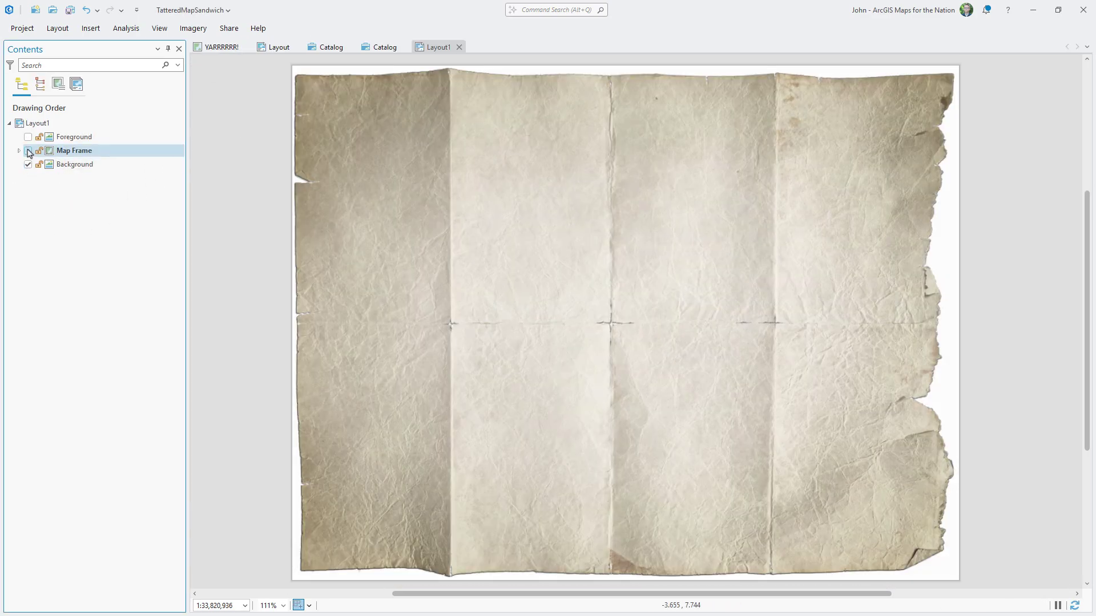
{"action": "left_click", "coordinate": [30, 142]}
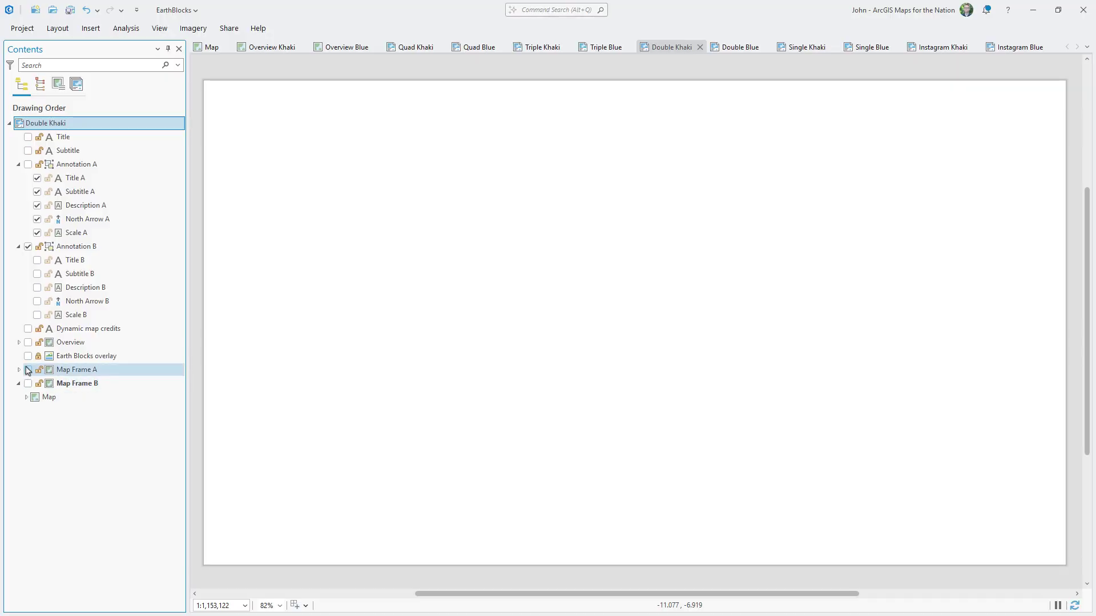
Step: Show Map Frame A and Map Frame B on the Double Khaki page, then move to the Double Blue layout
{"action": "left_click", "coordinate": [27, 370]}
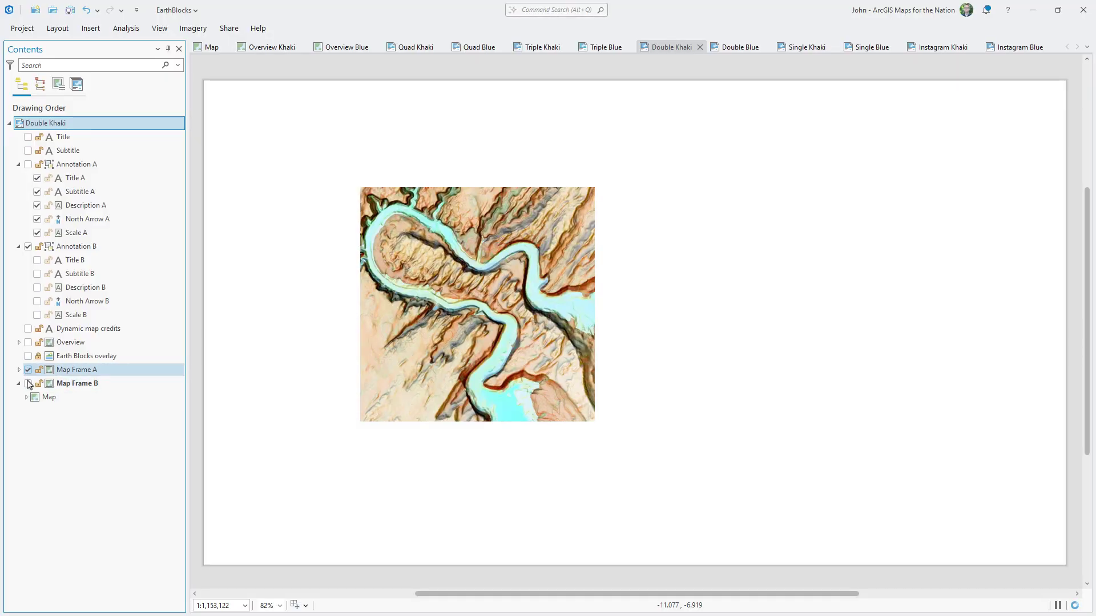
{"action": "left_click", "coordinate": [28, 383]}
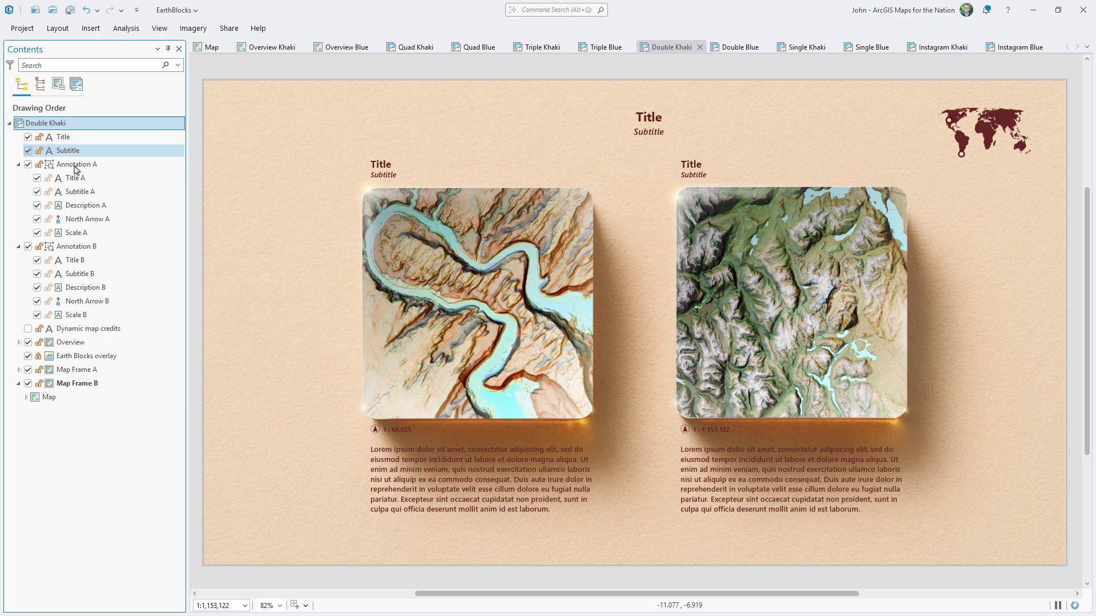
{"action": "left_click", "coordinate": [735, 48]}
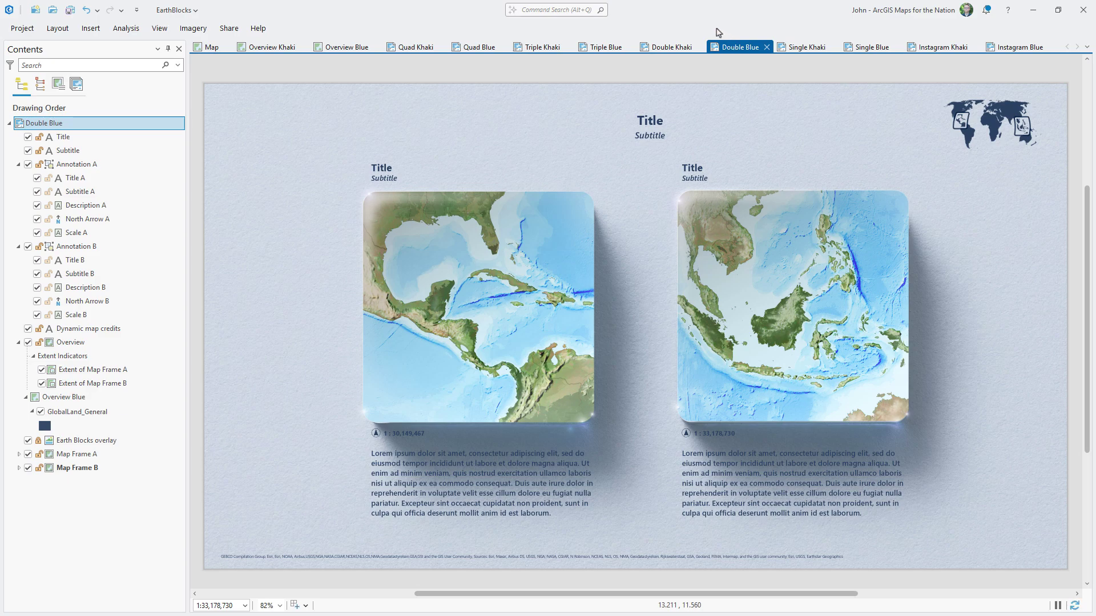
Step: Compare the Quad, Triple, Single and Instagram layouts in both Khaki and Blue versions
{"action": "left_click", "coordinate": [415, 48]}
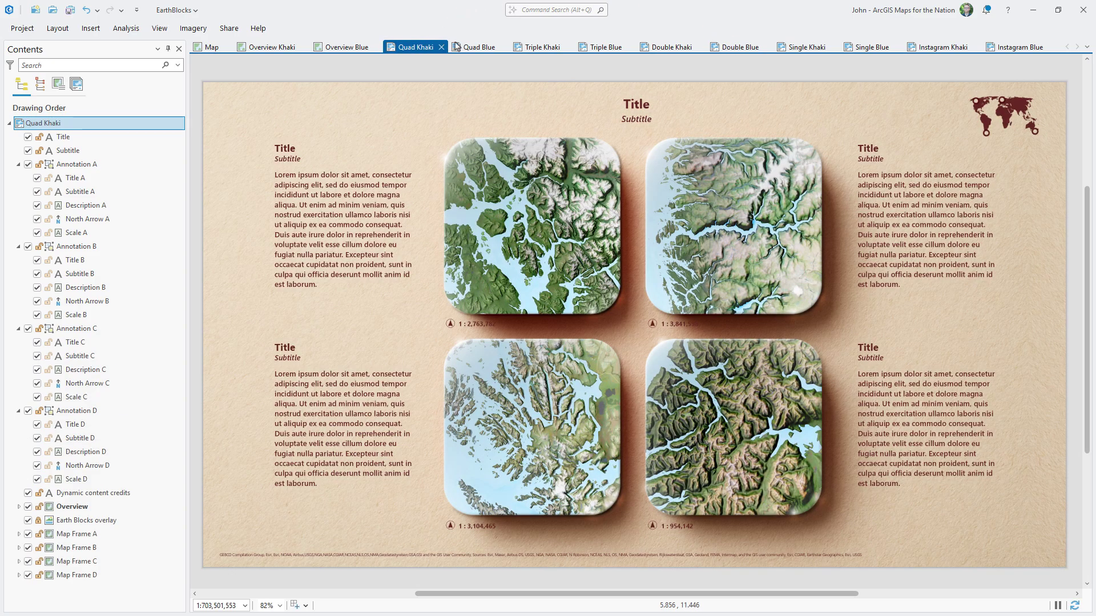
{"action": "left_click", "coordinate": [476, 47]}
{"action": "left_click", "coordinate": [541, 47]}
{"action": "left_click", "coordinate": [605, 47]}
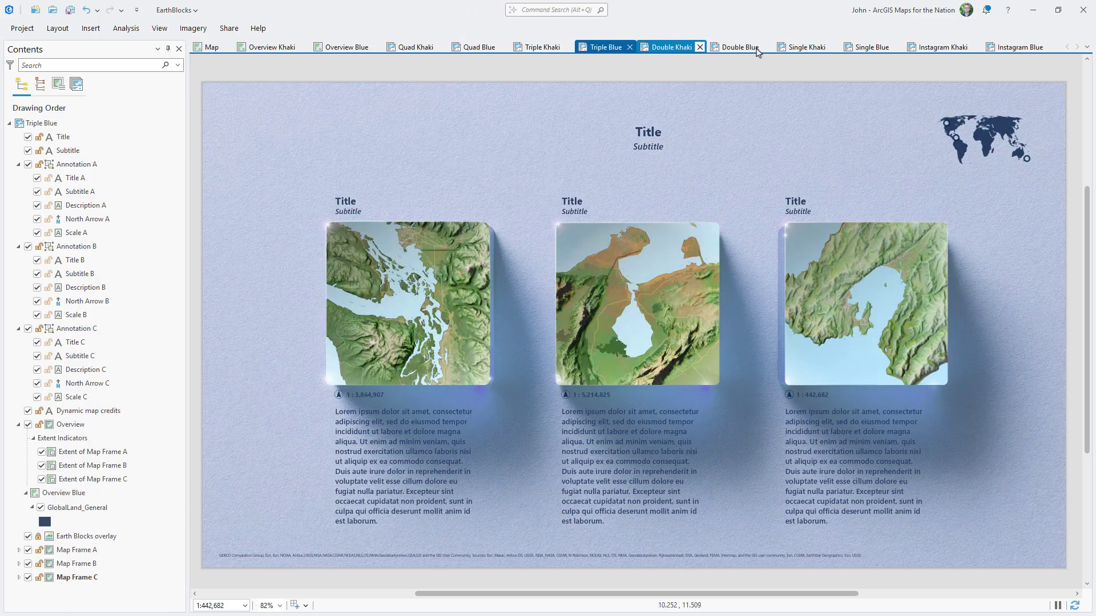
{"action": "left_click", "coordinate": [795, 49]}
{"action": "left_click", "coordinate": [871, 50]}
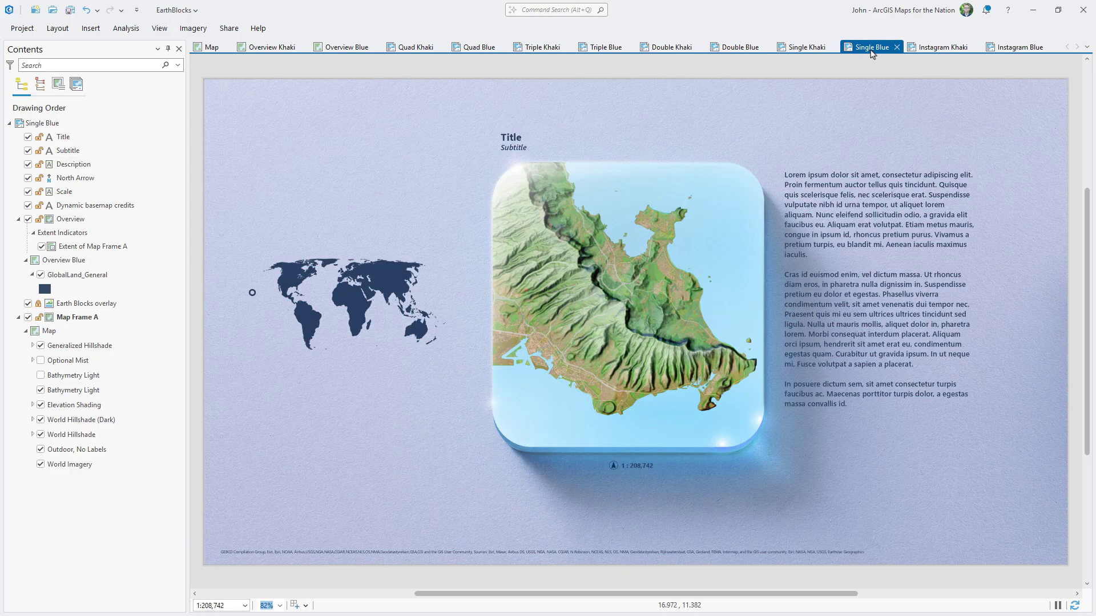
{"action": "left_click", "coordinate": [934, 50]}
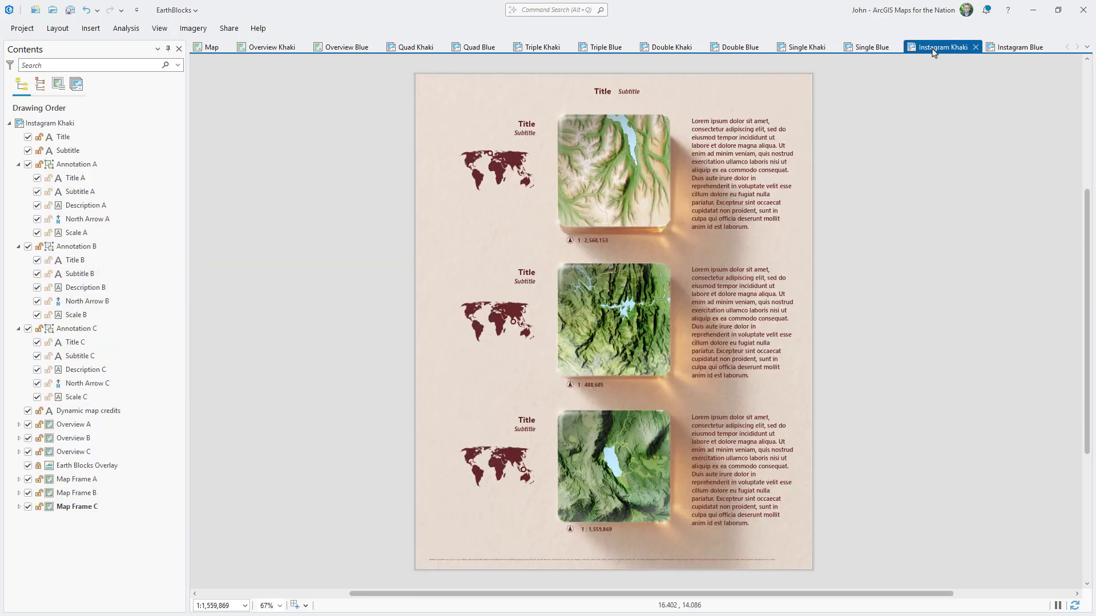
{"action": "left_click", "coordinate": [1007, 50]}
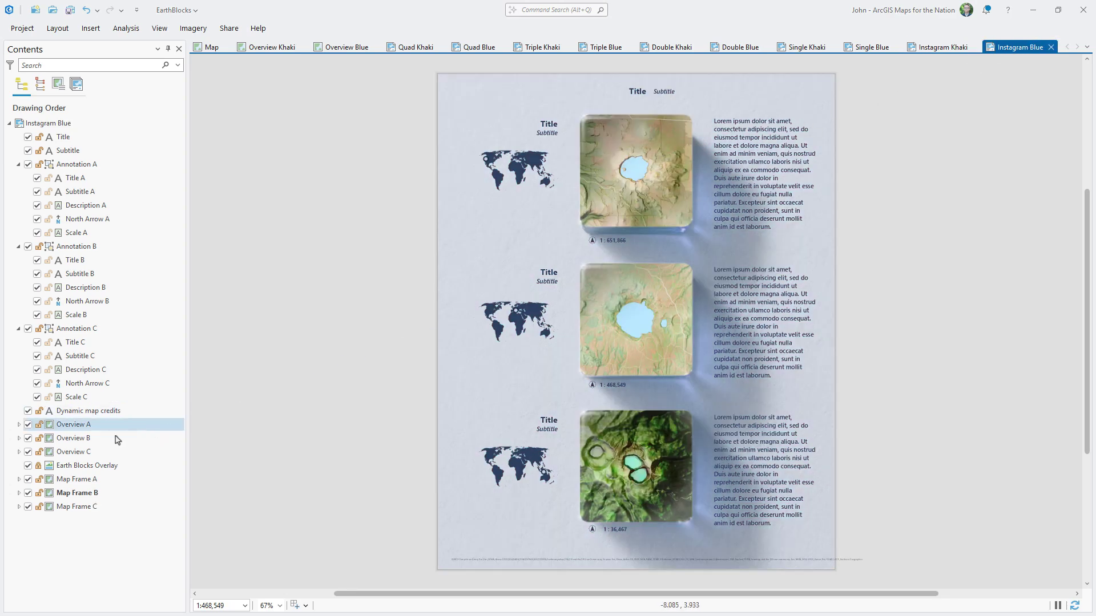
Step: Toggle the Earth Blocks Overlay off, back on, and off again
{"action": "left_click", "coordinate": [28, 465]}
{"action": "left_click", "coordinate": [28, 466]}
{"action": "left_click", "coordinate": [28, 465]}
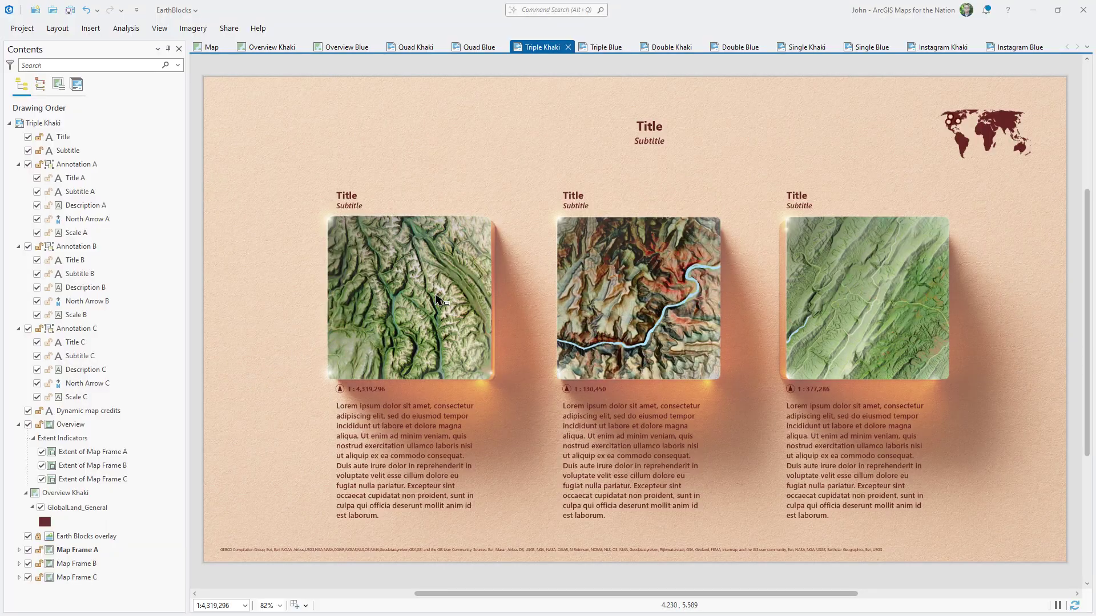
Step: Activate Map Frame A and re-center its map from the green hillshade onto Alaska's snowy mountains
{"action": "left_click", "coordinate": [439, 297]}
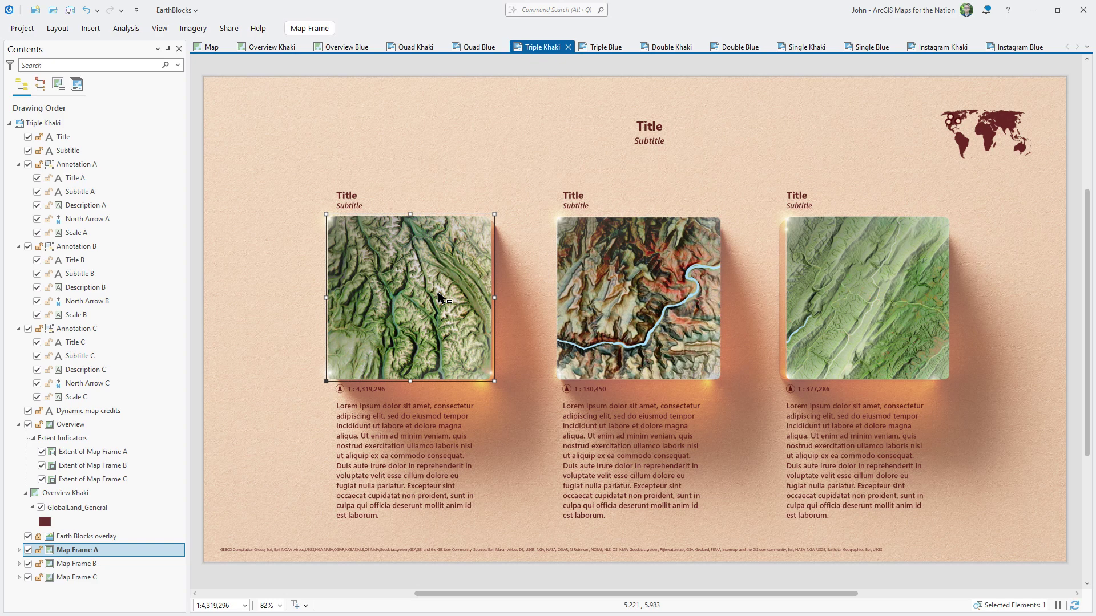
{"action": "right_click", "coordinate": [439, 298]}
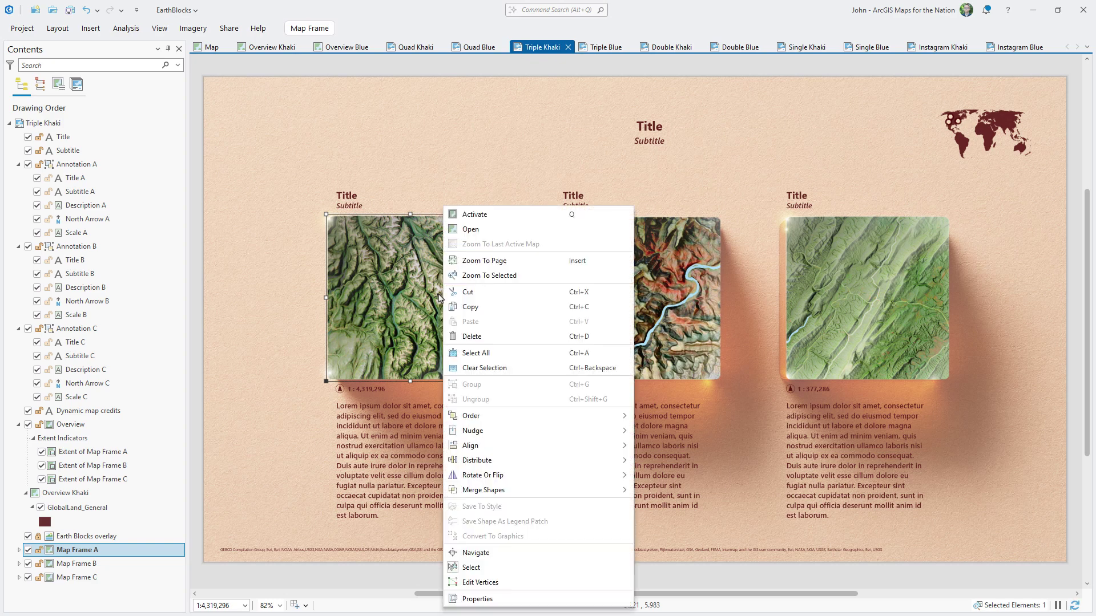
{"action": "left_click", "coordinate": [468, 217]}
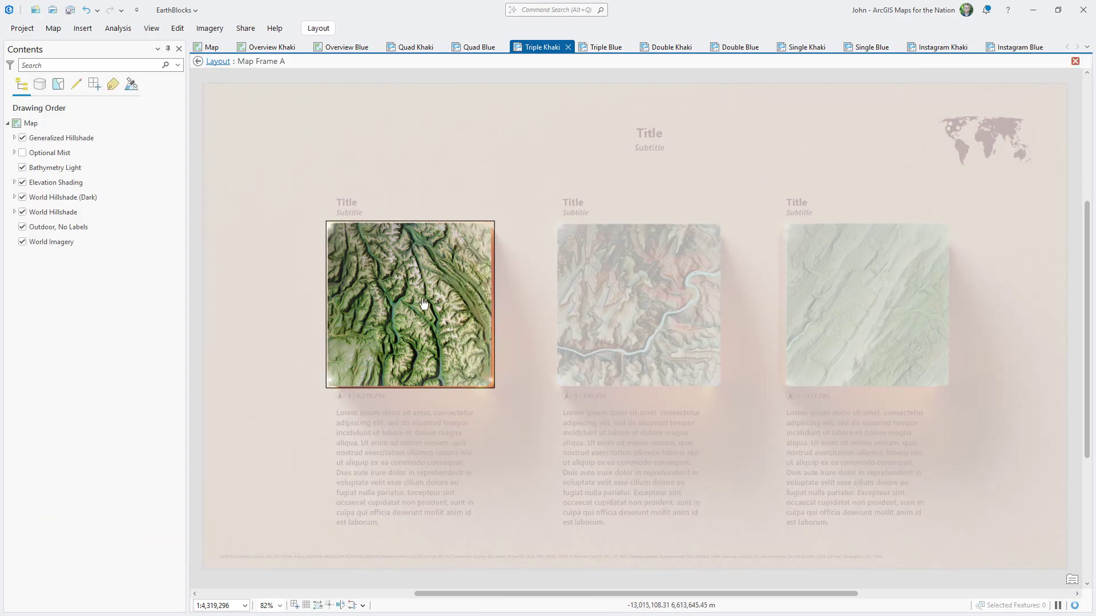
{"action": "scroll", "coordinate": [414, 305], "scroll_direction": "down", "scroll_amount": 5}
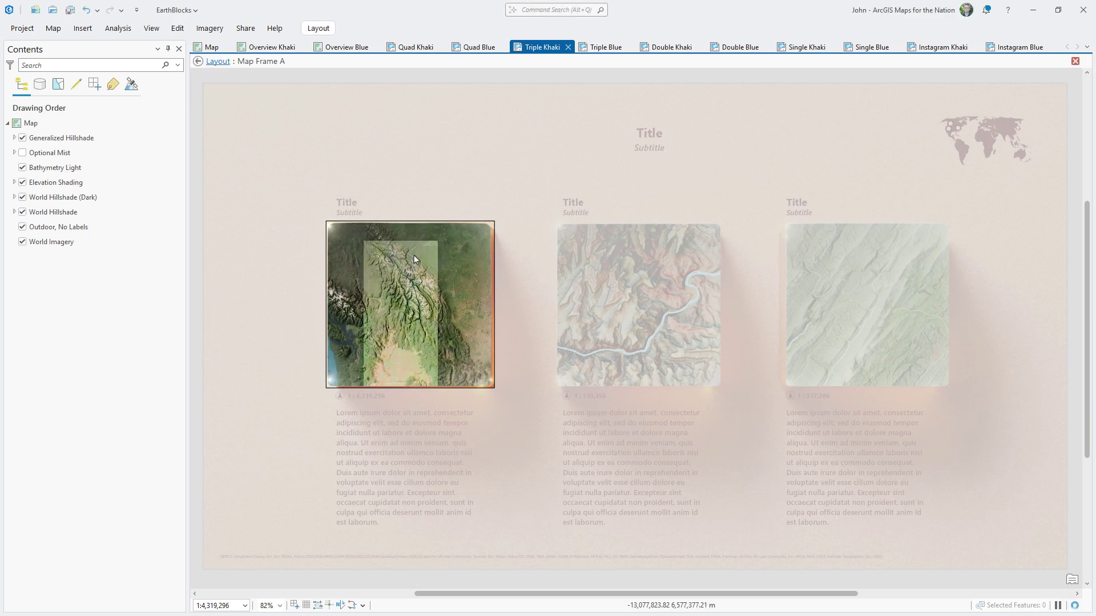
{"action": "scroll", "coordinate": [400, 243], "scroll_direction": "down", "scroll_amount": 5}
{"action": "left_click_drag", "start_coordinate": [355, 253], "coordinate": [448, 323]}
{"action": "scroll", "coordinate": [455, 365], "scroll_direction": "up", "scroll_amount": 10}
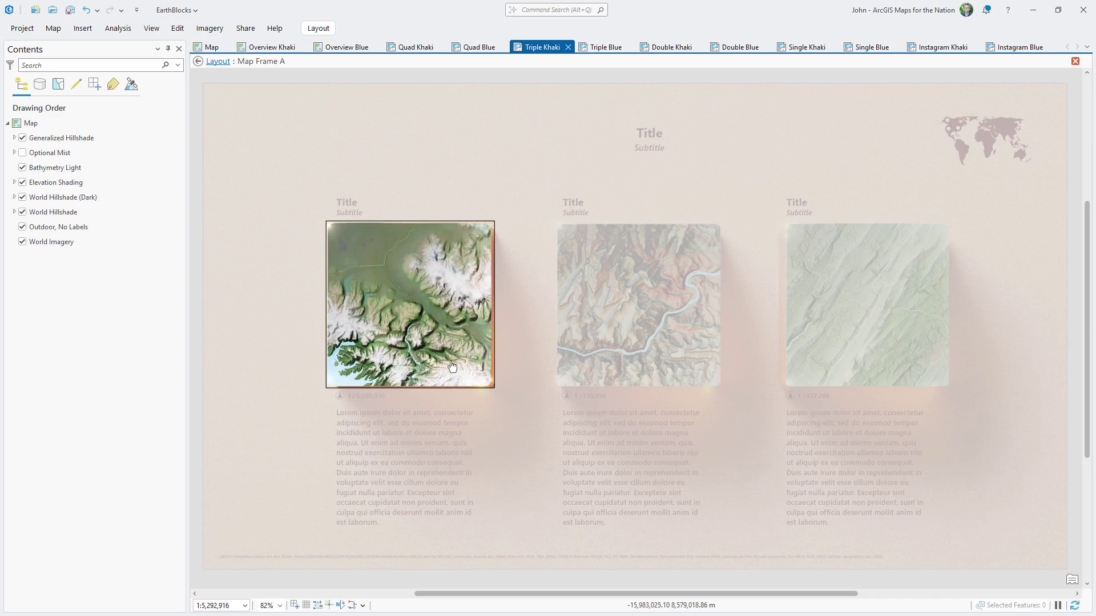
{"action": "left_click", "coordinate": [197, 63]}
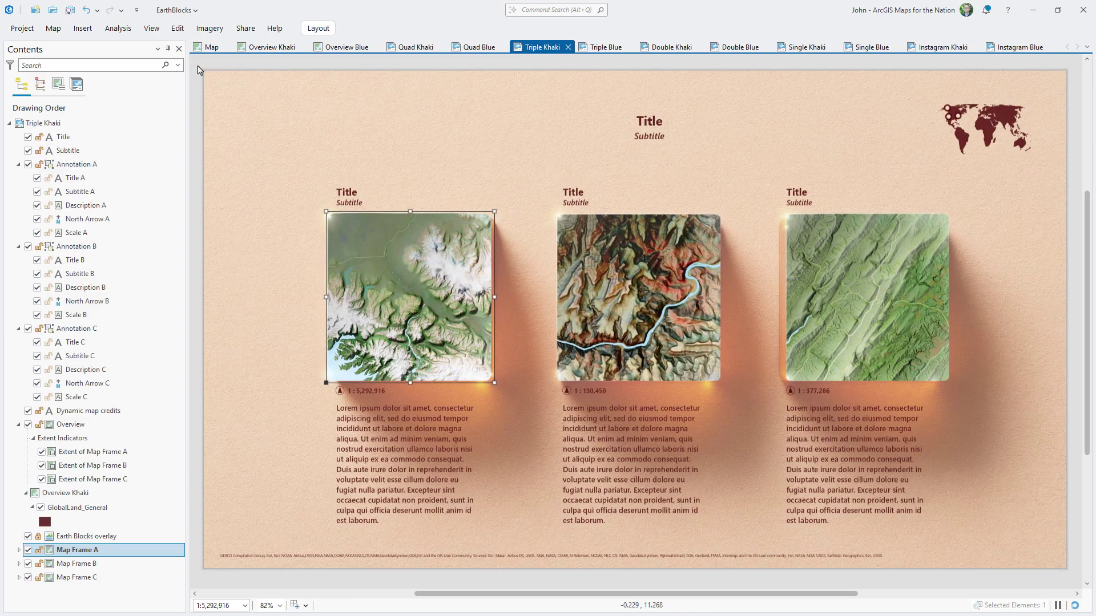
{"action": "double_click", "coordinate": [94, 138]}
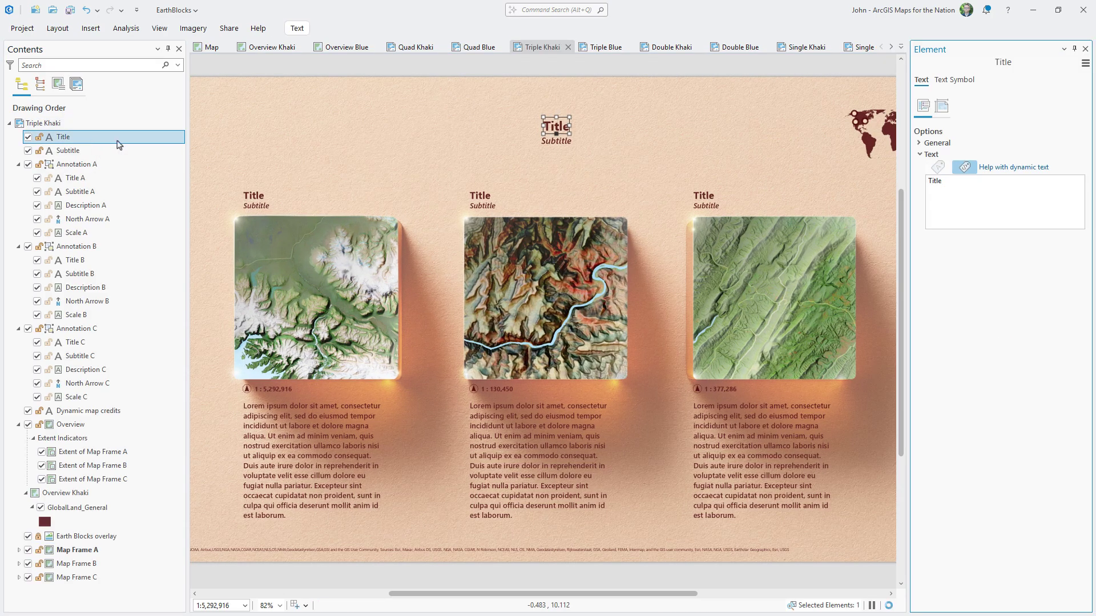
{"action": "left_click", "coordinate": [134, 151]}
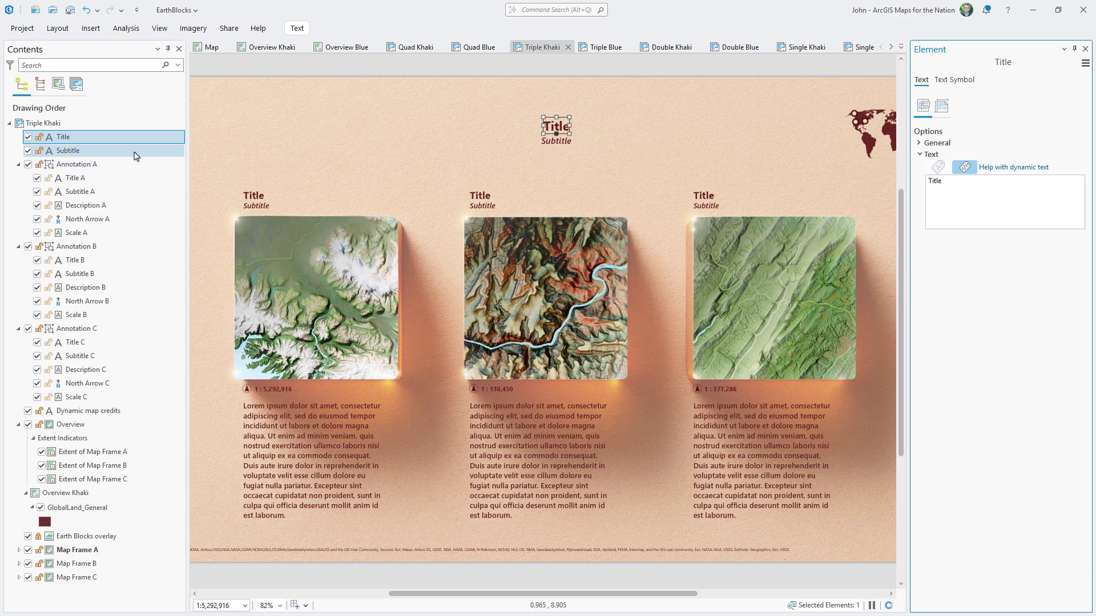
{"action": "left_click", "coordinate": [134, 178]}
{"action": "left_click", "coordinate": [137, 192]}
{"action": "left_click", "coordinate": [140, 207]}
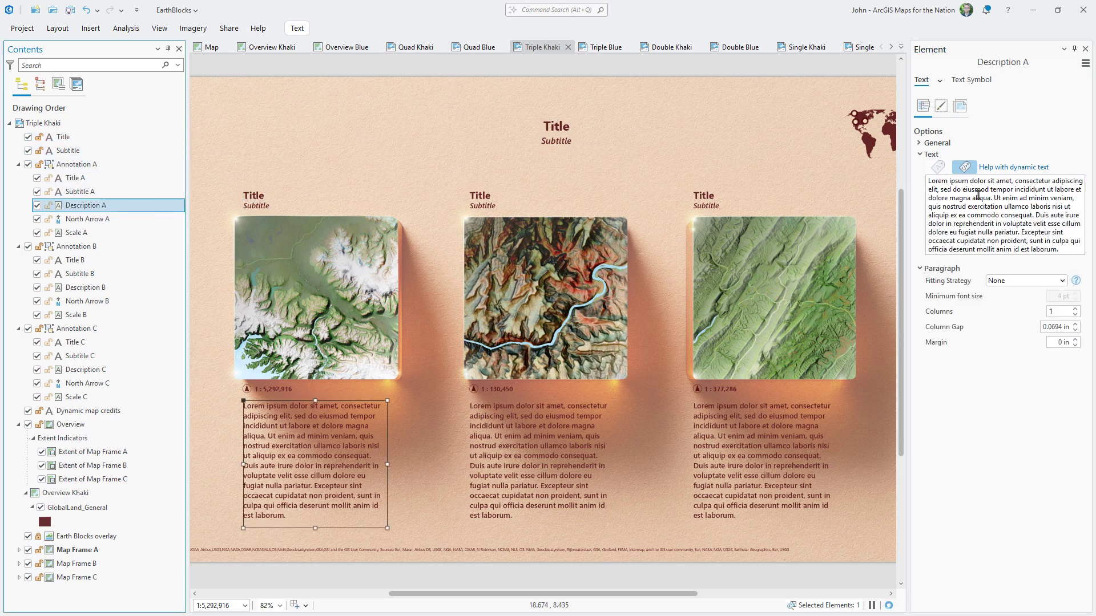
{"action": "left_click", "coordinate": [1084, 49]}
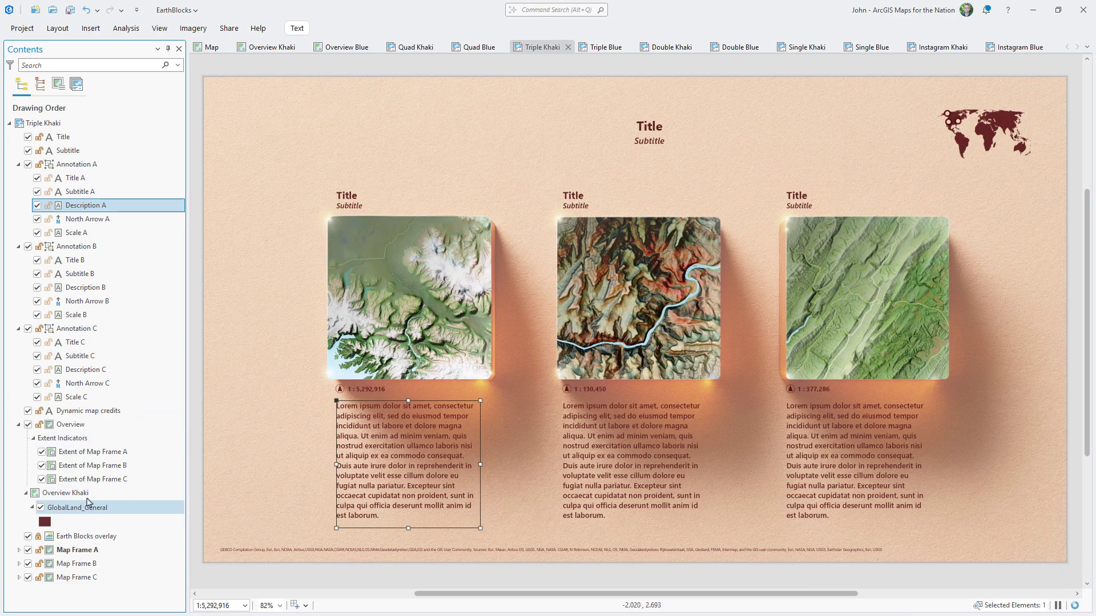
{"action": "left_click", "coordinate": [27, 424]}
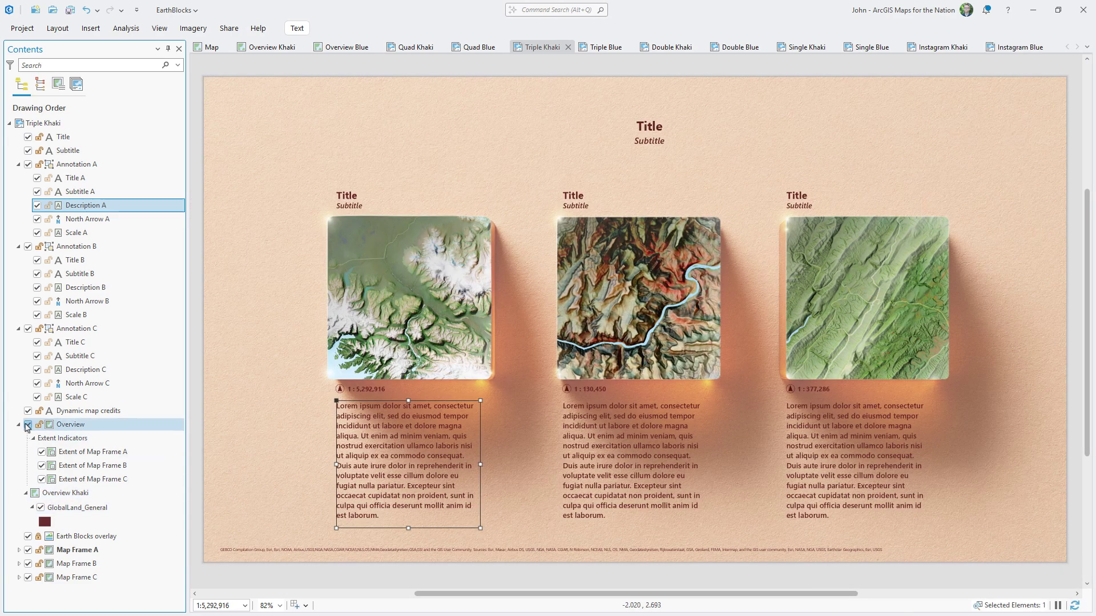
{"action": "left_click", "coordinate": [28, 425]}
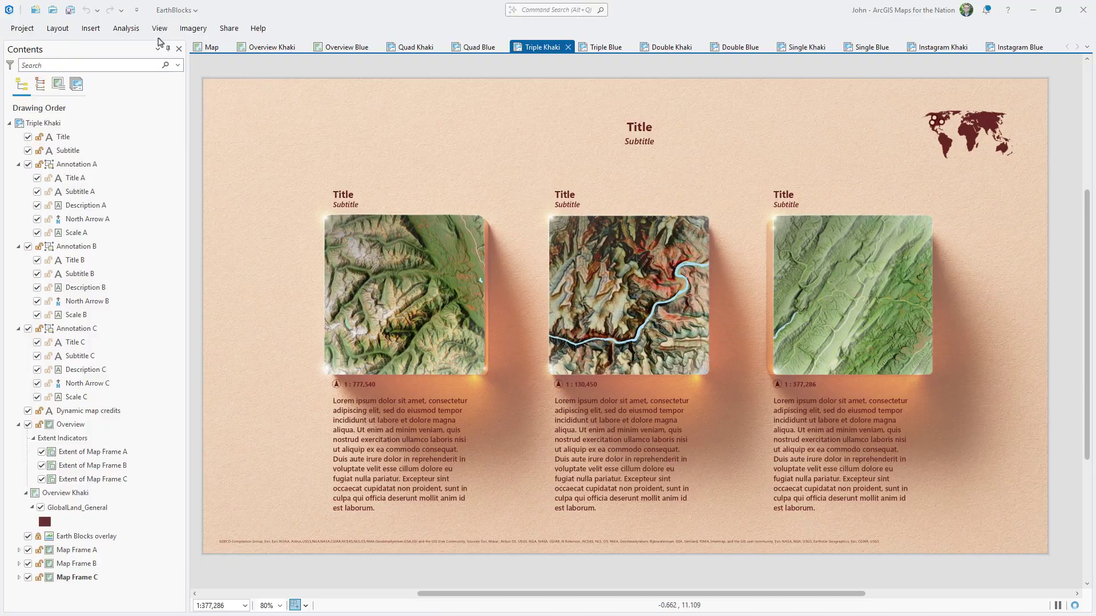
{"action": "left_click", "coordinate": [159, 28]}
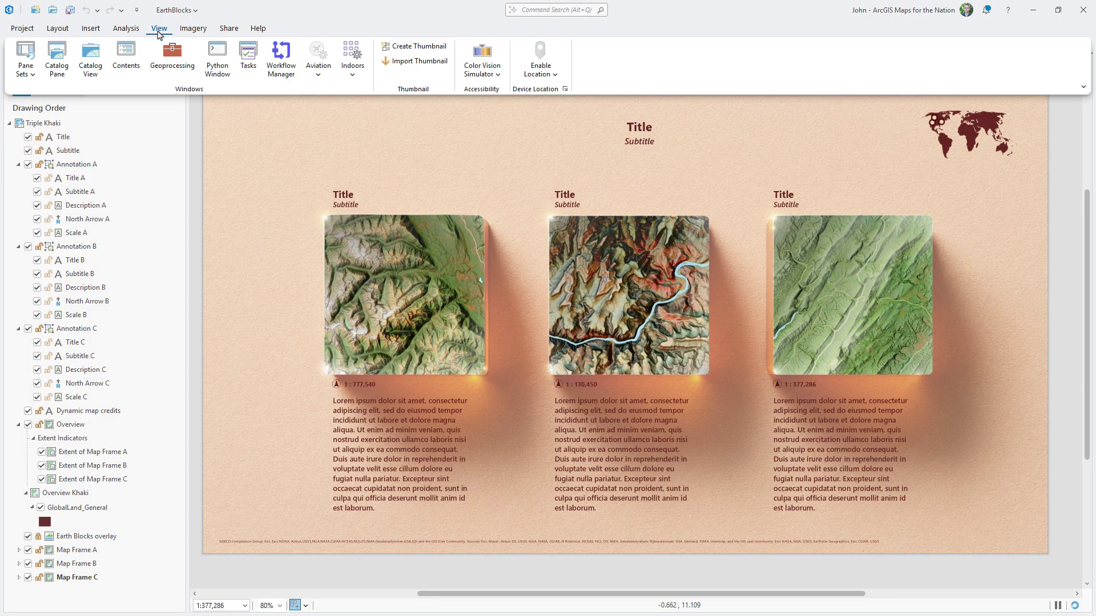
Step: List the project's layouts in the Catalog pane and bring up the Share ribbon
{"action": "left_click", "coordinate": [58, 55]}
{"action": "left_click", "coordinate": [919, 141]}
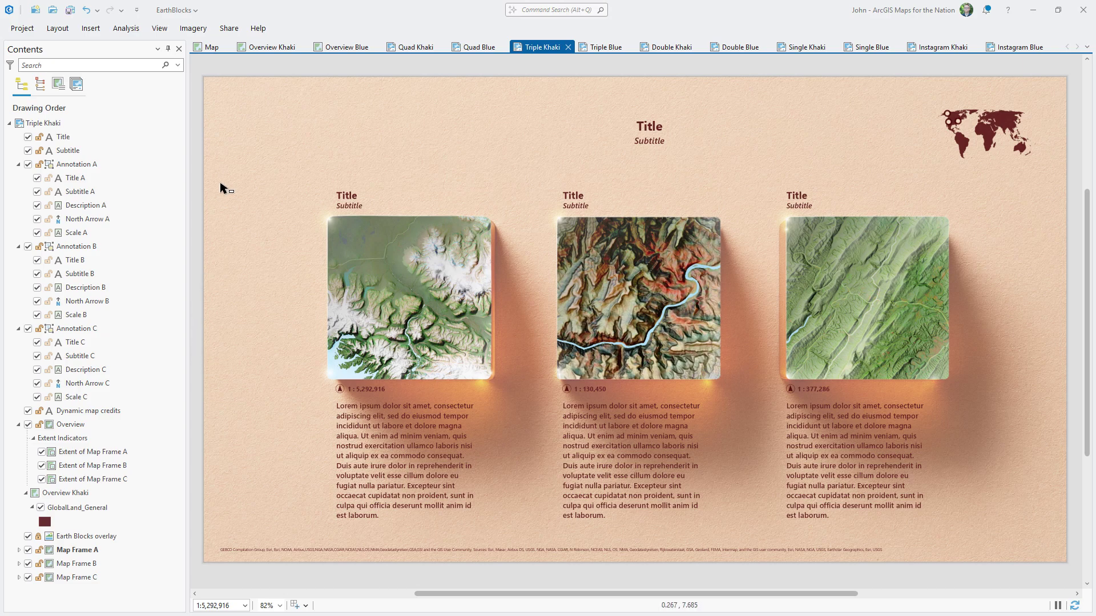
{"action": "left_click", "coordinate": [228, 30]}
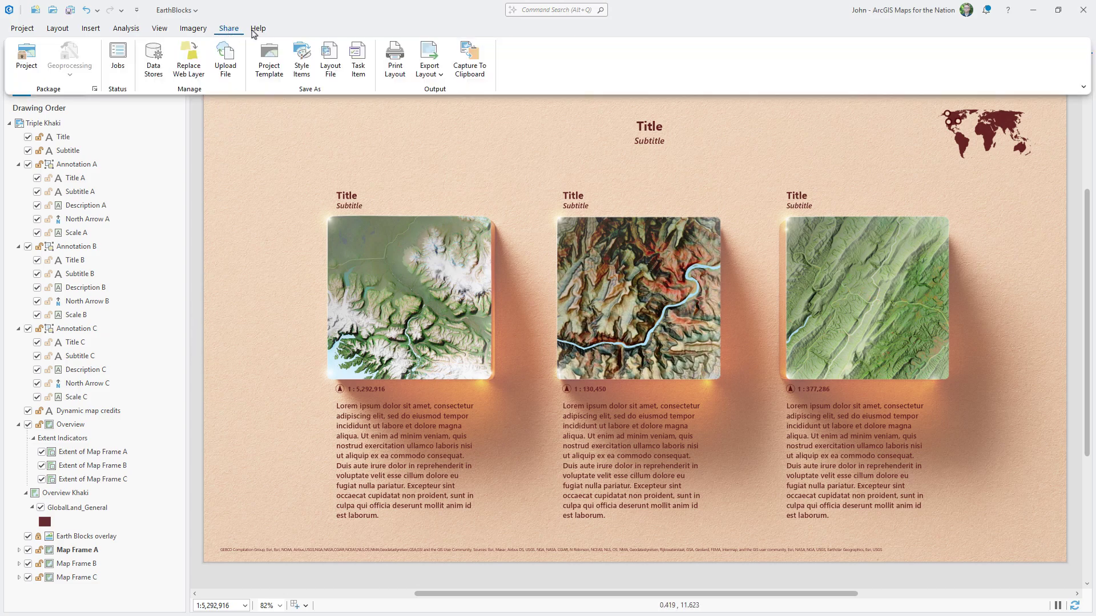
Step: Start a Triple Khaki layout export with PNG as the file type and select the DPI value
{"action": "left_click", "coordinate": [428, 50]}
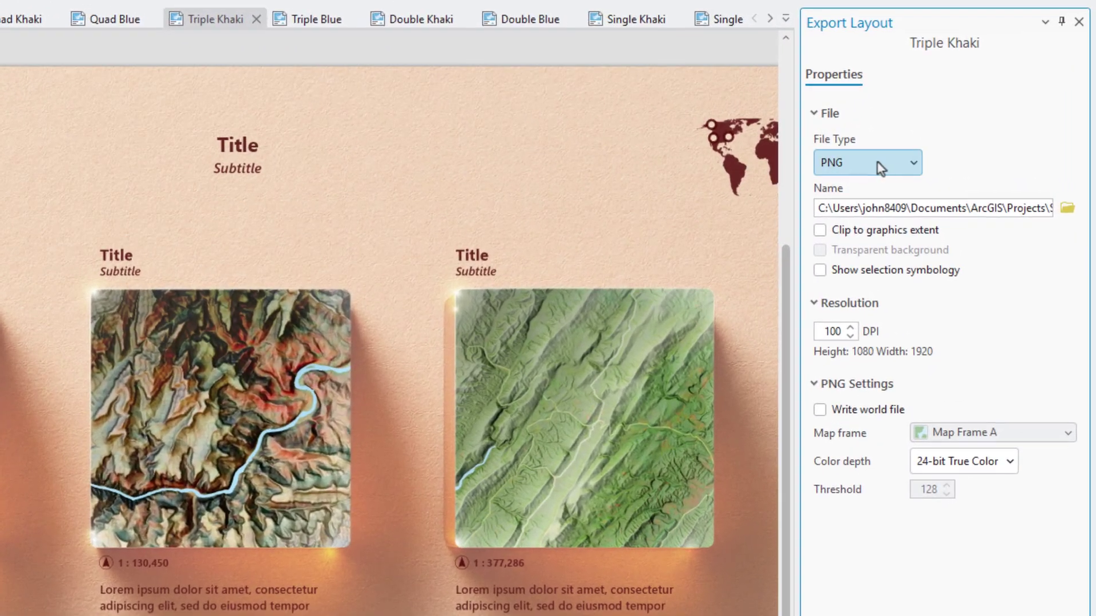
{"action": "left_click", "coordinate": [972, 140]}
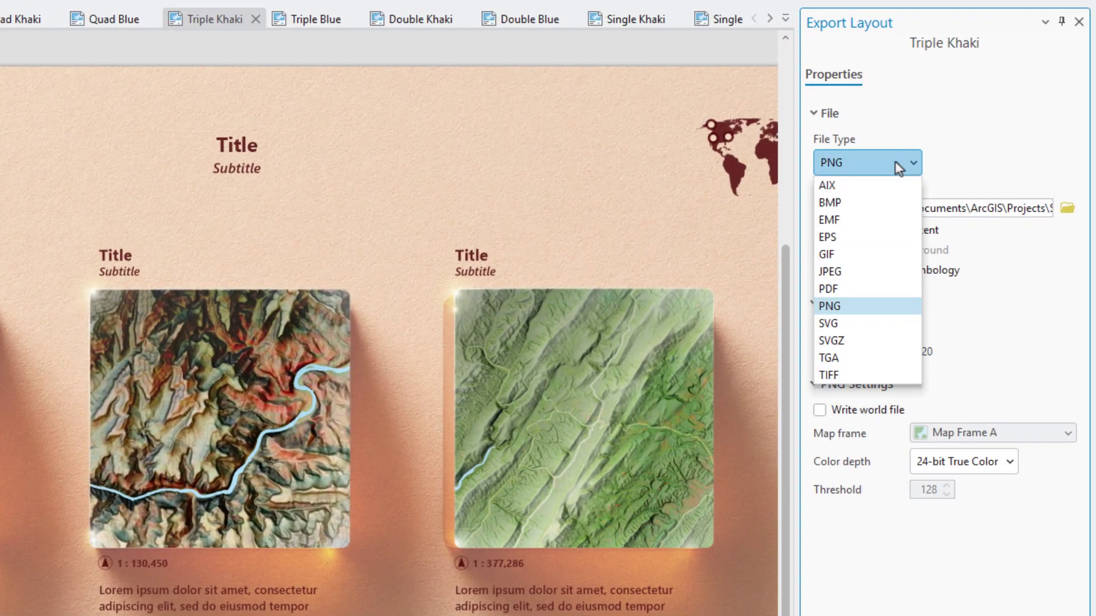
{"action": "left_click", "coordinate": [898, 169]}
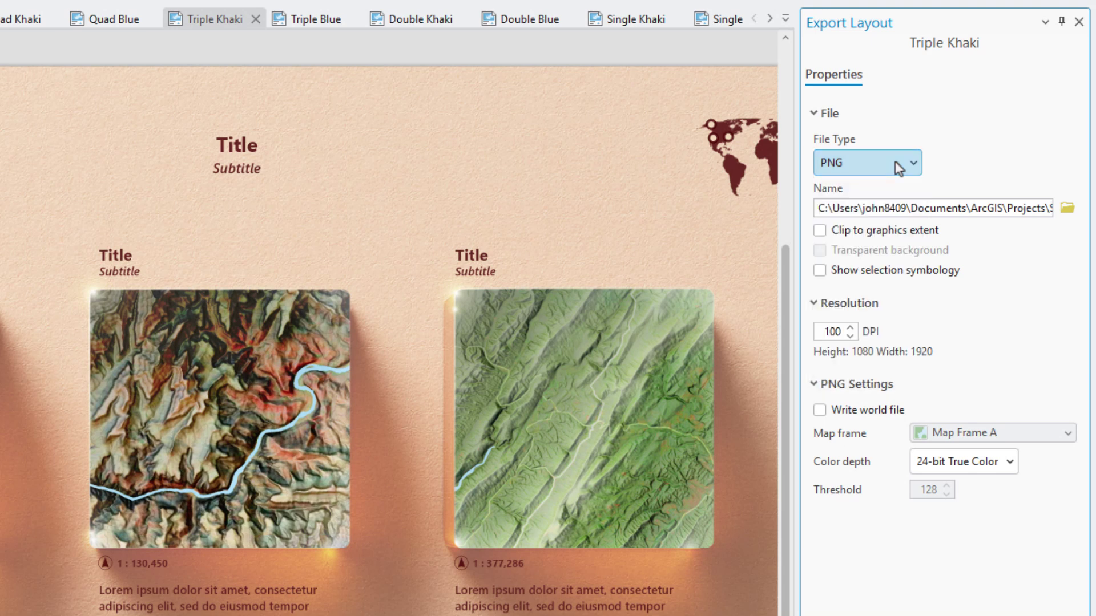
{"action": "double_click", "coordinate": [820, 336]}
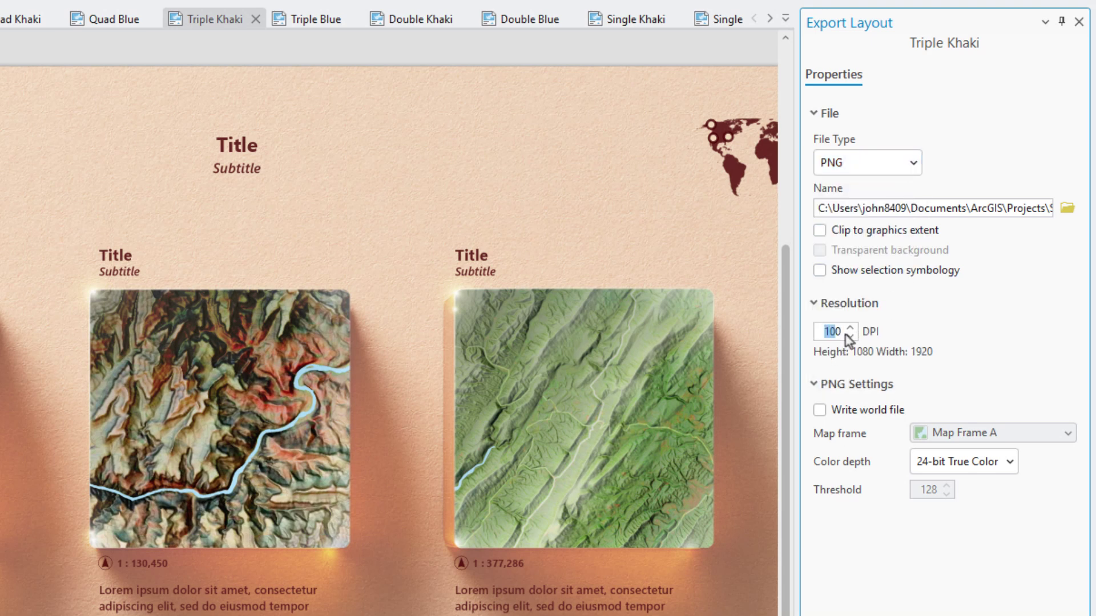